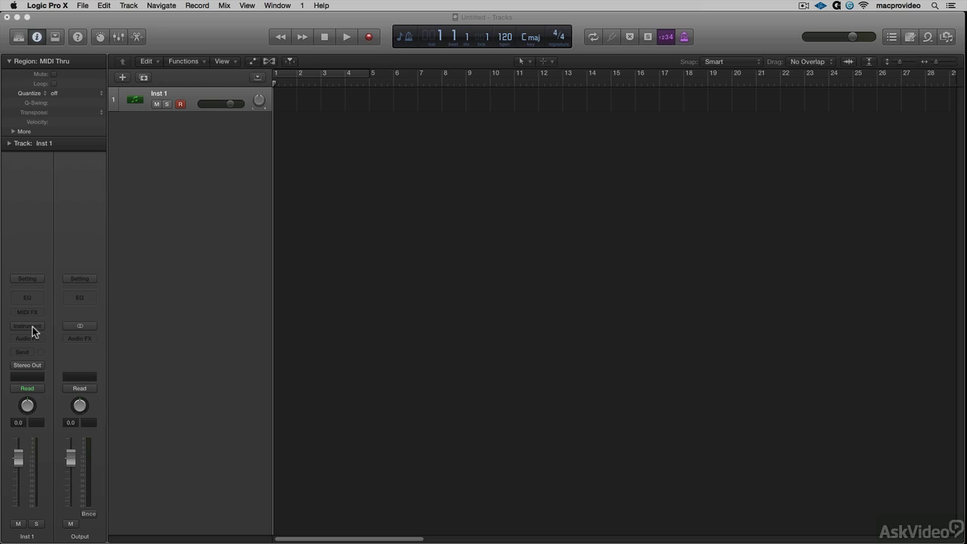
- Load the East West Play instrument in Stereo on Inst 1 and show its patch browser
{"action": "left_click", "coordinate": [32, 326]}
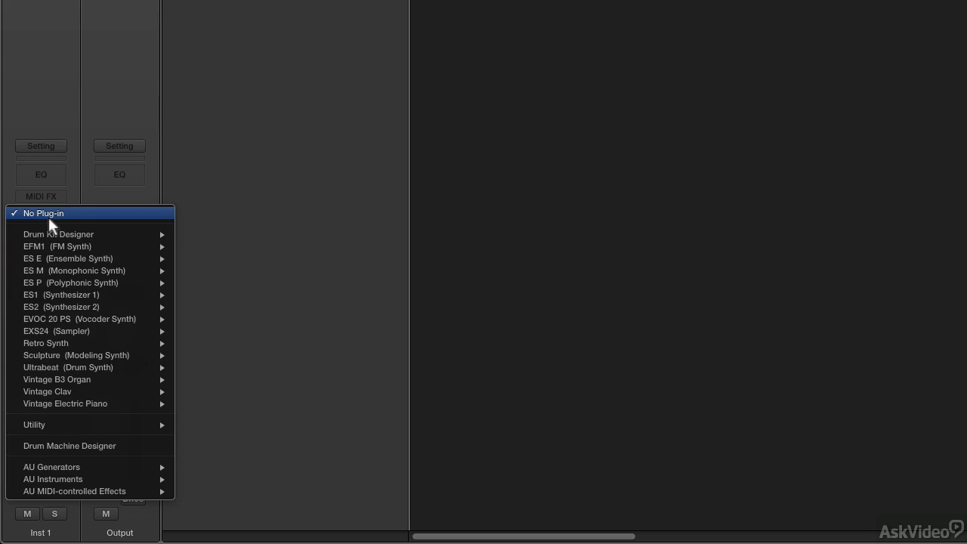
{"action": "mouse_move", "coordinate": [17, 479]}
{"action": "mouse_move", "coordinate": [202, 386]}
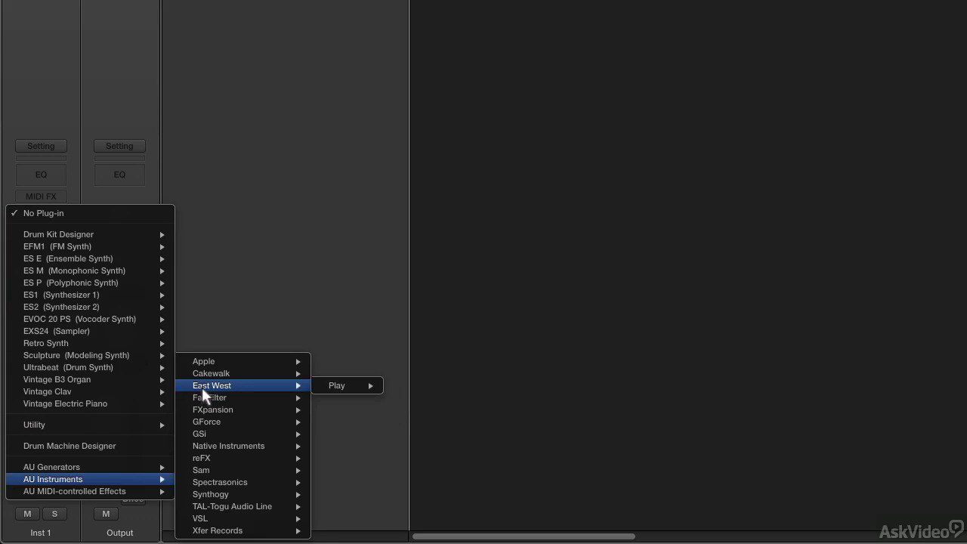
{"action": "mouse_move", "coordinate": [357, 379]}
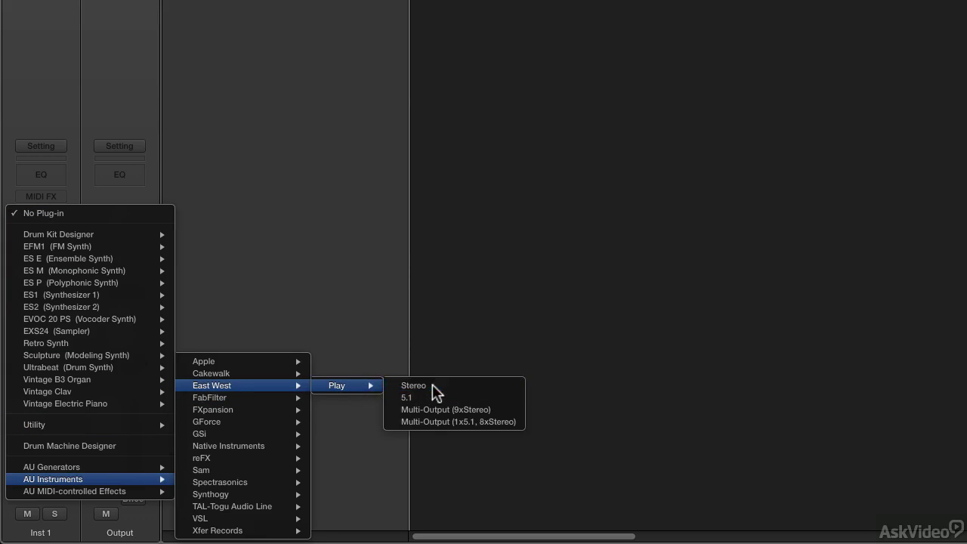
{"action": "left_click", "coordinate": [432, 384]}
{"action": "left_click", "coordinate": [641, 75]}
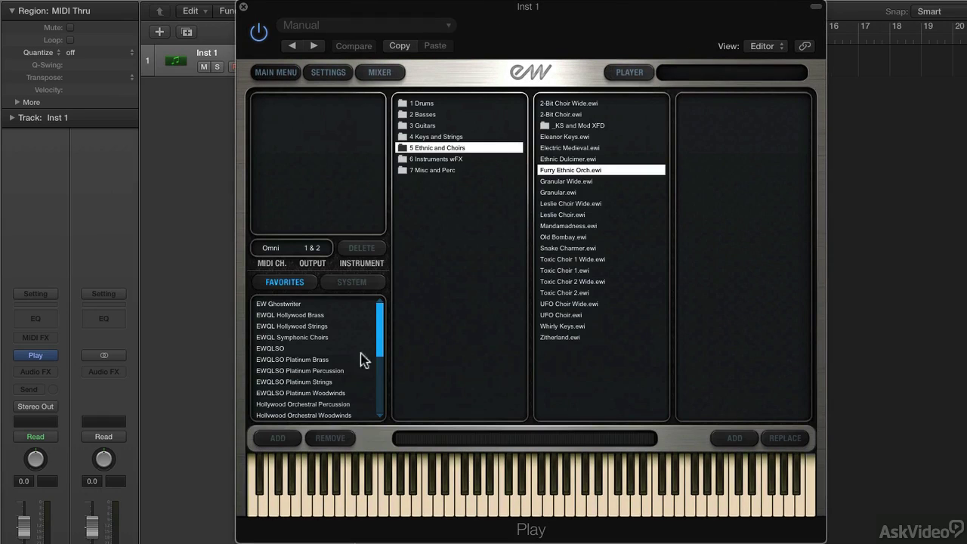
- Browse QL Silk > India > Dilruba (Bowed String) > KS and load Dilruba KS Master.ewi
{"action": "scroll", "coordinate": [319, 352], "scroll_direction": "down", "scroll_amount": 4}
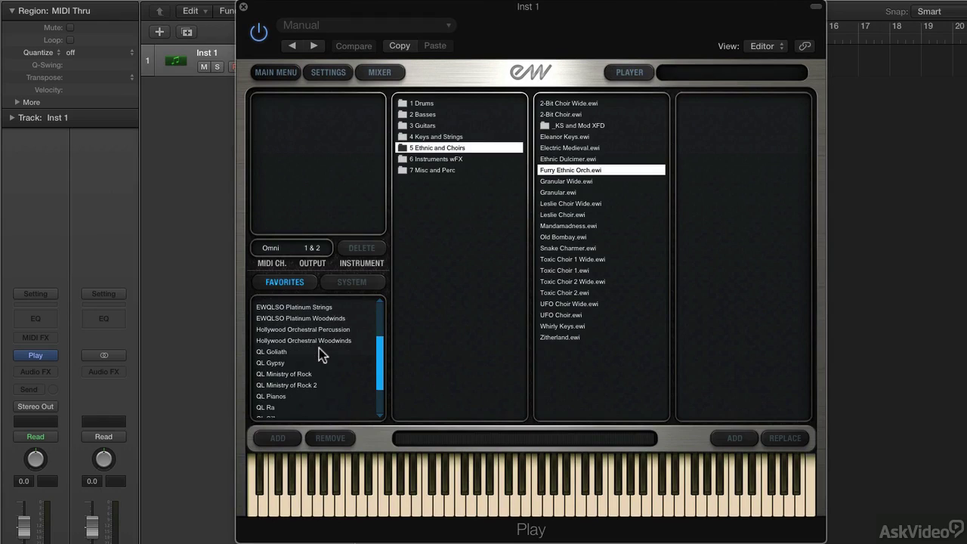
{"action": "scroll", "coordinate": [318, 348], "scroll_direction": "down", "scroll_amount": 1}
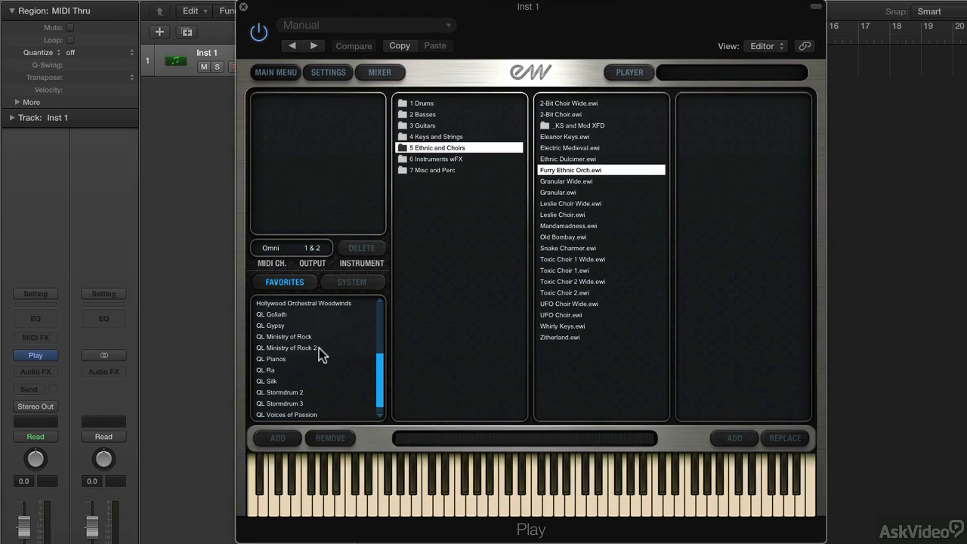
{"action": "left_click", "coordinate": [262, 382]}
{"action": "left_click", "coordinate": [470, 114]}
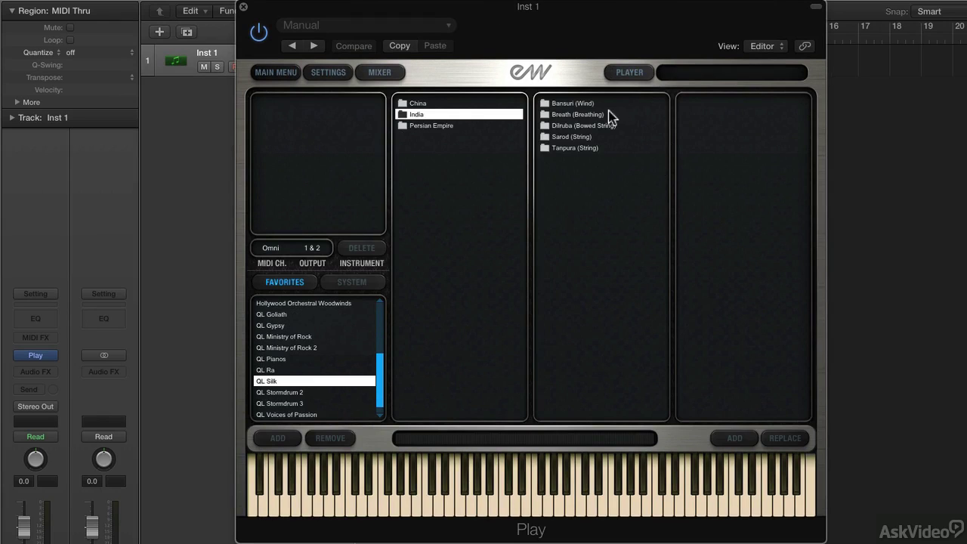
{"action": "left_click", "coordinate": [589, 127]}
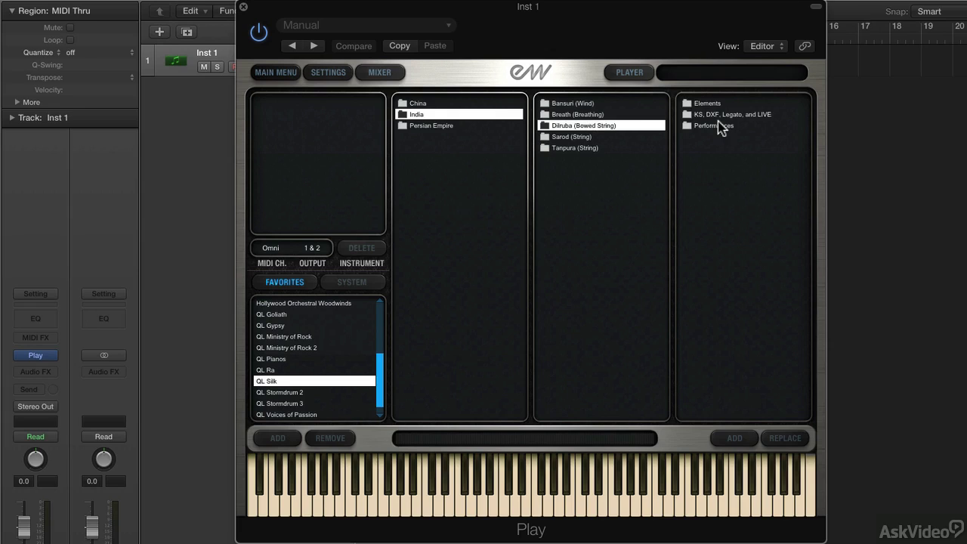
{"action": "left_click", "coordinate": [711, 114]}
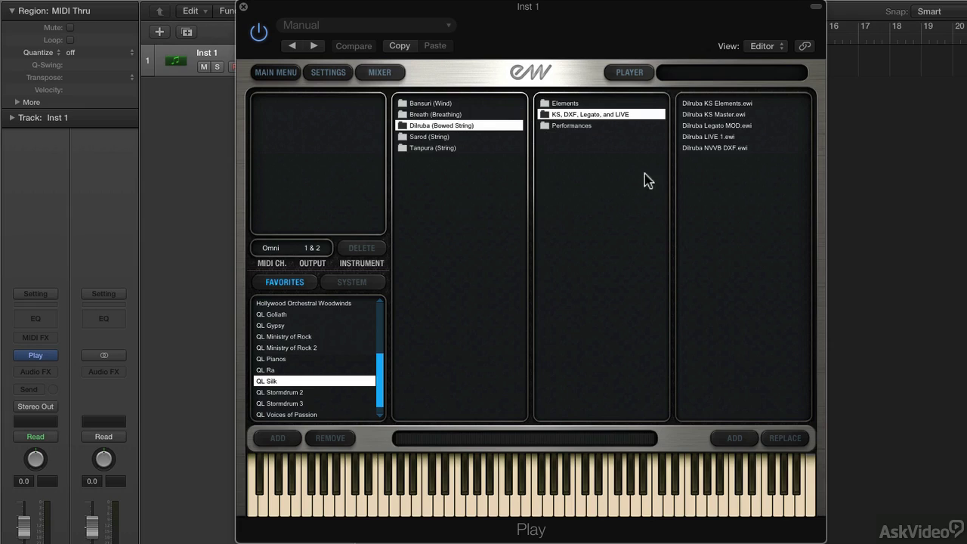
{"action": "left_click", "coordinate": [724, 116]}
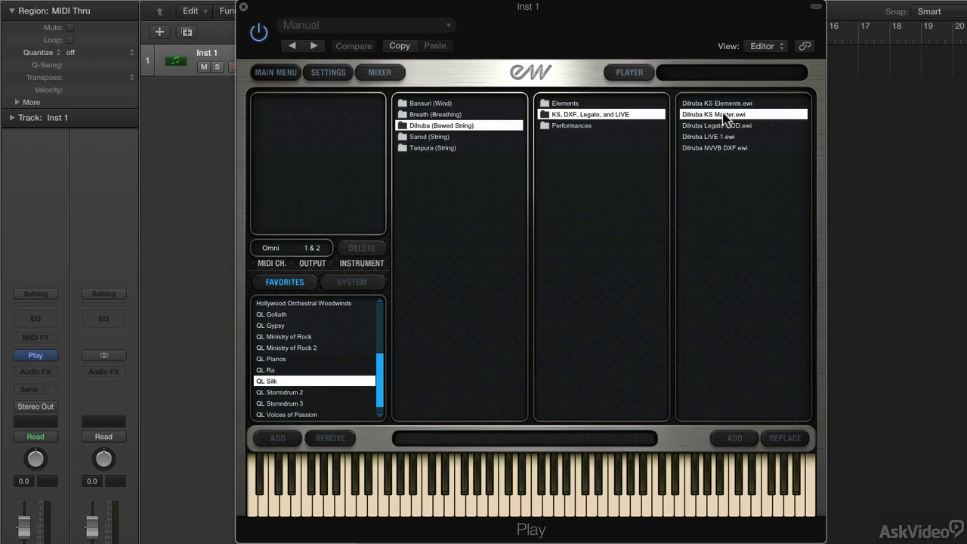
{"action": "double_click", "coordinate": [712, 120]}
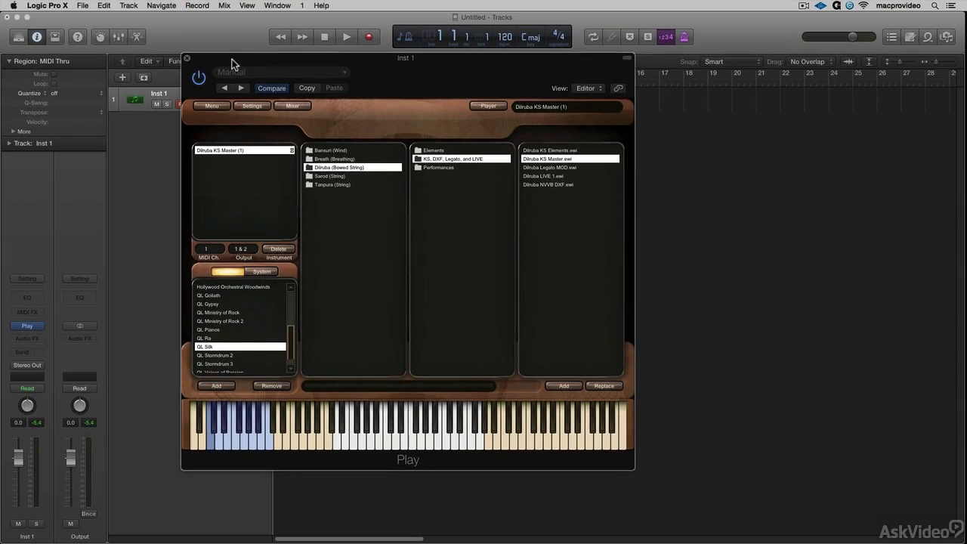
- Move the Play window aside and record a melody region on Inst 1
{"action": "left_click_drag", "start_coordinate": [232, 63], "coordinate": [501, 120]}
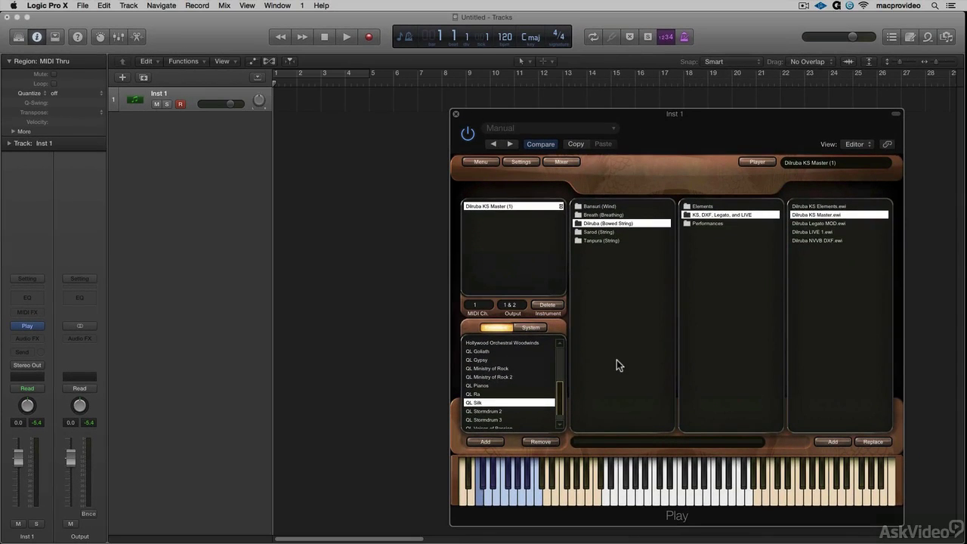
{"action": "key", "text": "space"}
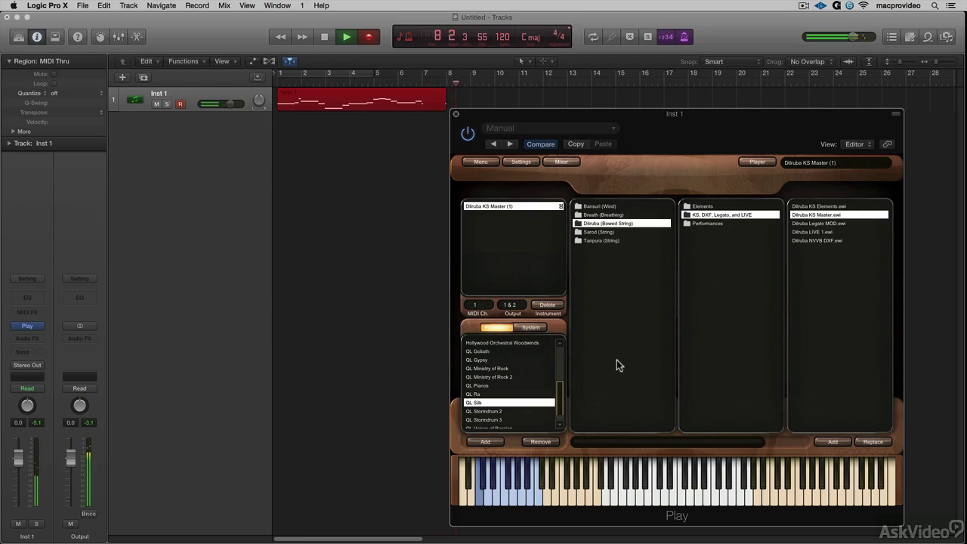
{"action": "key", "text": "space"}
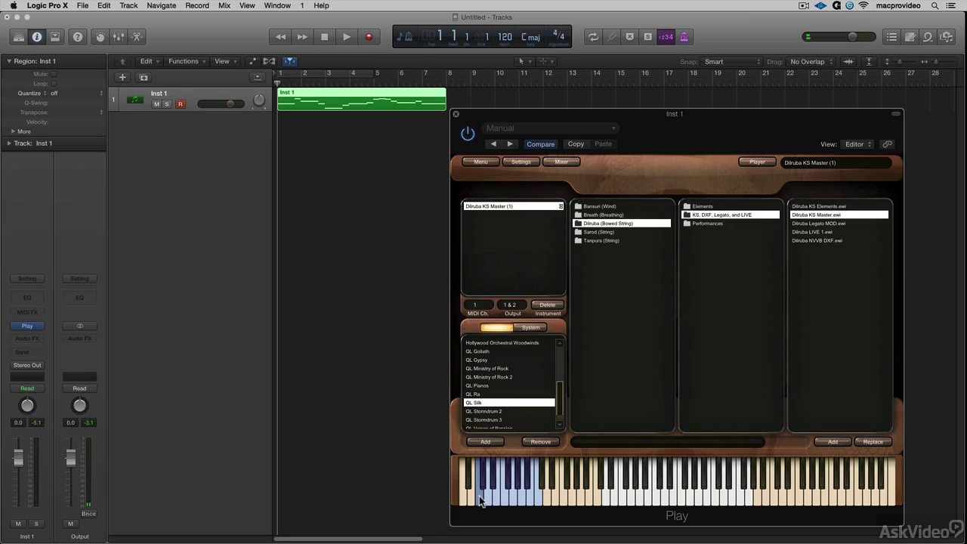
- Switch the LCD counter to Custom and trigger a keyswitch to check the MIDI readout
{"action": "left_click", "coordinate": [407, 37]}
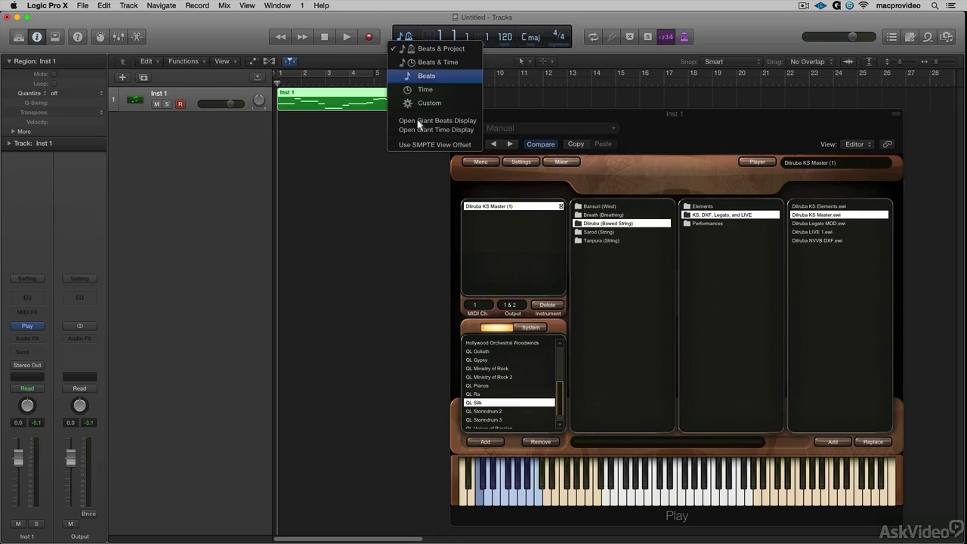
{"action": "left_click", "coordinate": [424, 108]}
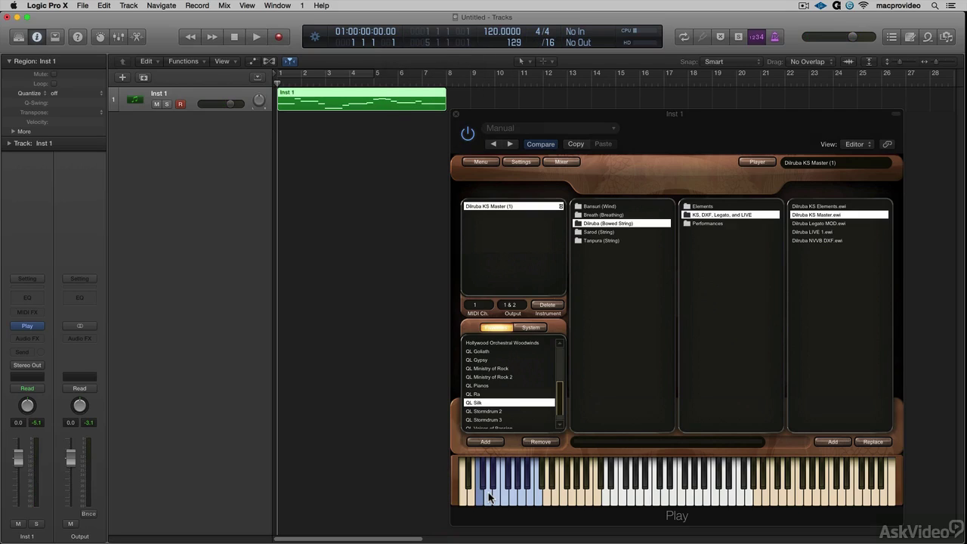
{"action": "left_click", "coordinate": [486, 505]}
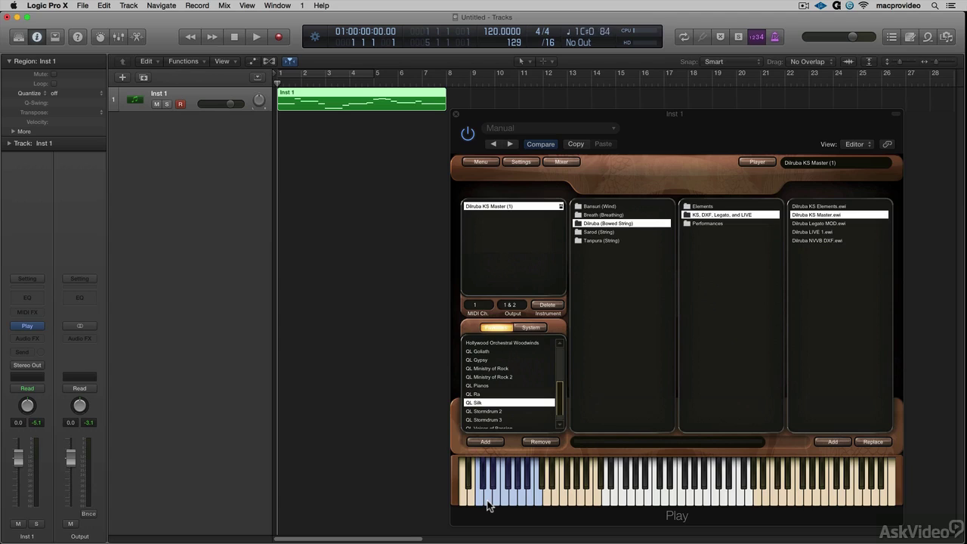
- Open the Inst 1 region in the Piano Roll and enlarge the note editing area
{"action": "double_click", "coordinate": [393, 109]}
{"action": "left_click_drag", "start_coordinate": [485, 116], "coordinate": [616, 79]}
{"action": "left_click_drag", "start_coordinate": [352, 381], "coordinate": [381, 172]}
{"action": "left_click_drag", "start_coordinate": [382, 224], "coordinate": [380, 215]}
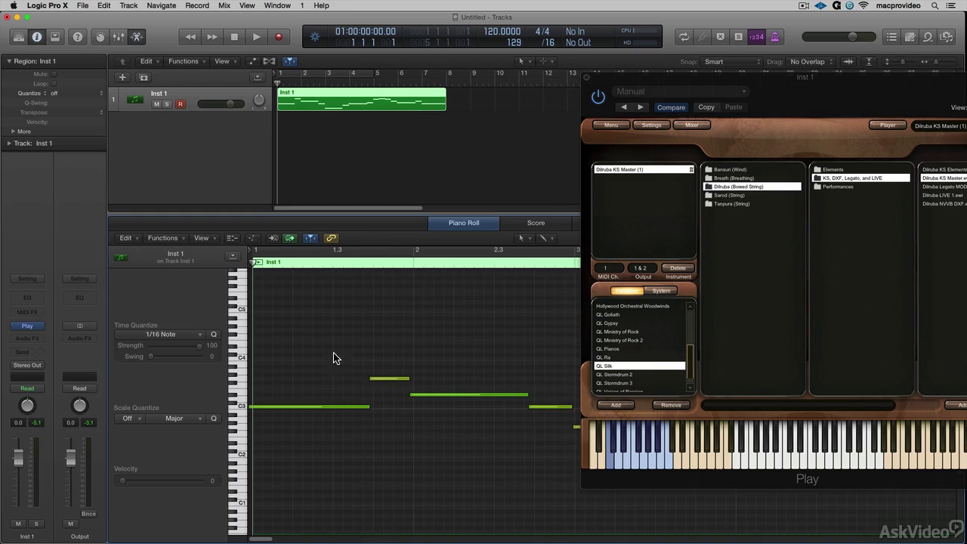
{"action": "scroll", "coordinate": [330, 378], "scroll_direction": "down", "scroll_amount": 5}
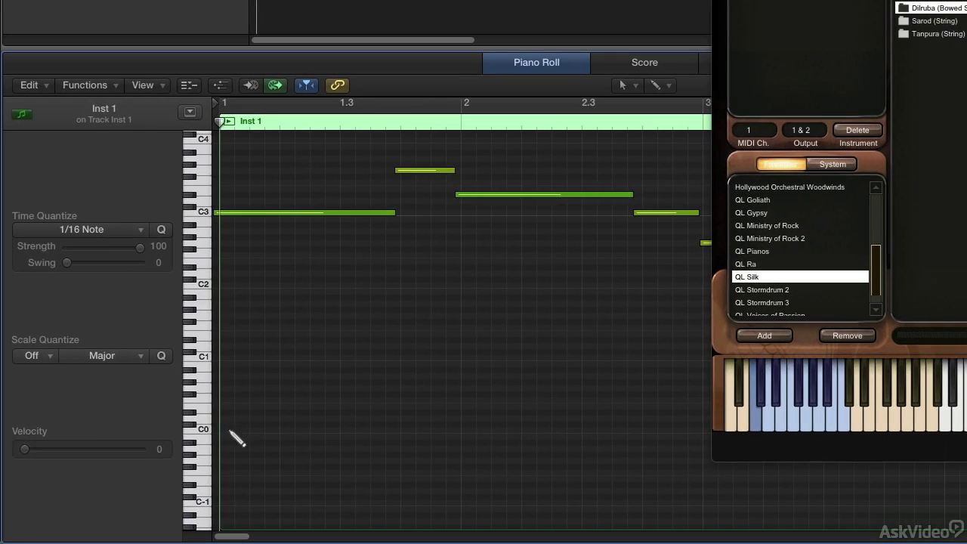
- Draw a row of short keyswitch notes at and just above C0 under the melody
{"action": "left_click", "coordinate": [261, 467], "text": "super"}
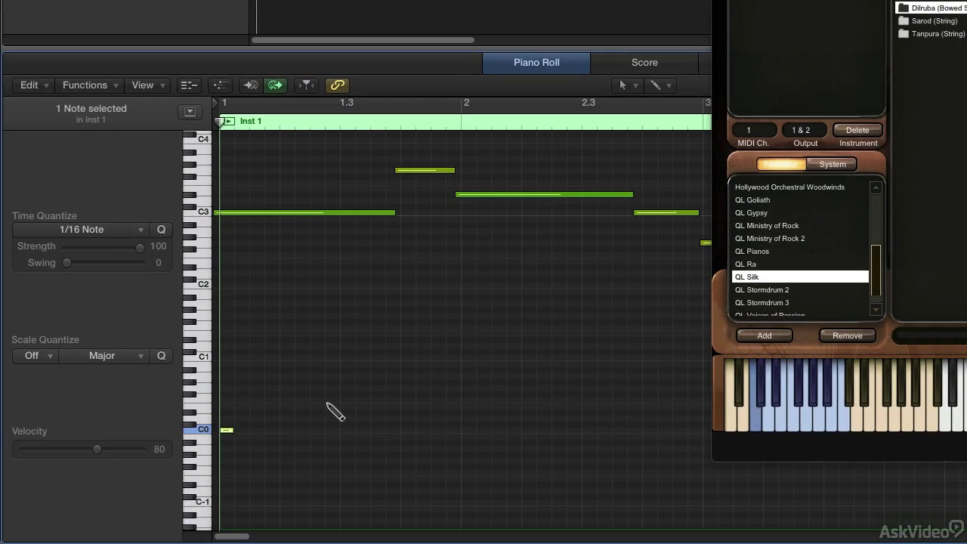
{"action": "left_click", "coordinate": [329, 411]}
{"action": "left_click", "coordinate": [377, 430]}
{"action": "left_click", "coordinate": [466, 406]}
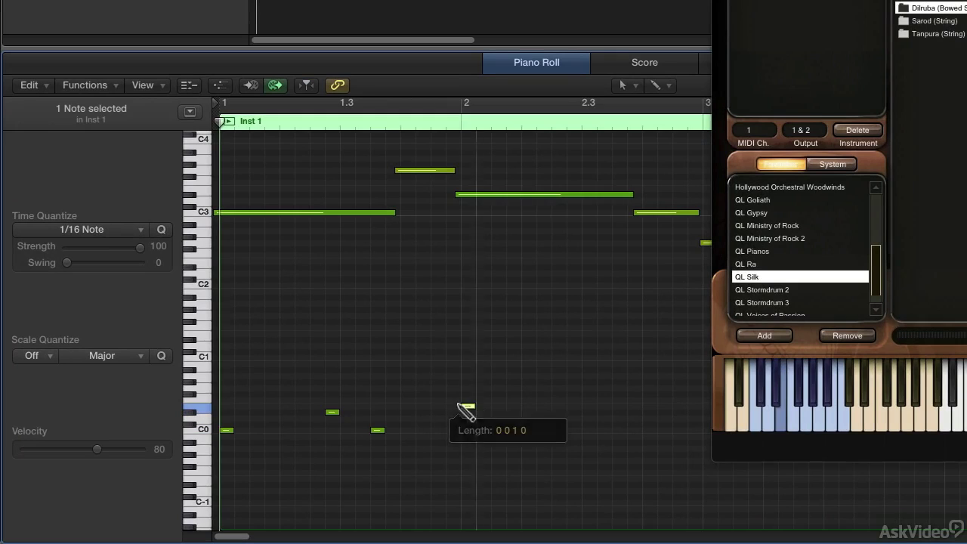
{"action": "left_click", "coordinate": [526, 405]}
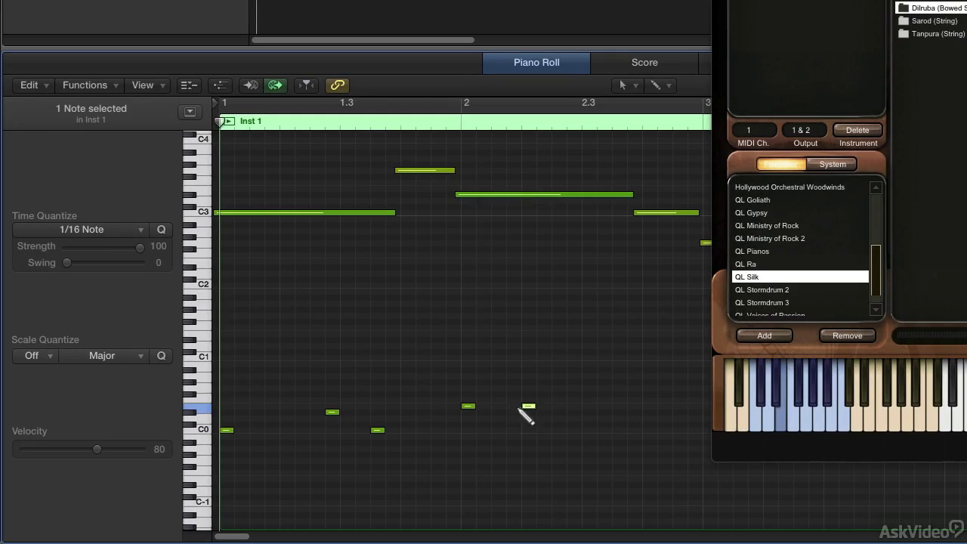
{"action": "left_click", "coordinate": [644, 418]}
- Delete the two unwanted keyswitch notes near C0
{"action": "left_click", "coordinate": [527, 406]}
{"action": "key", "text": "Delete"}
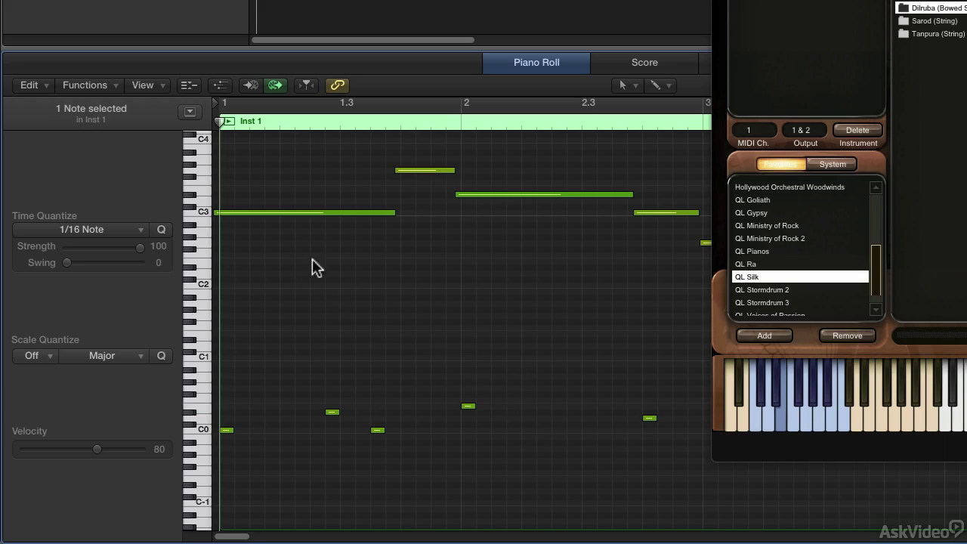
{"action": "left_click_drag", "start_coordinate": [355, 371], "coordinate": [394, 438]}
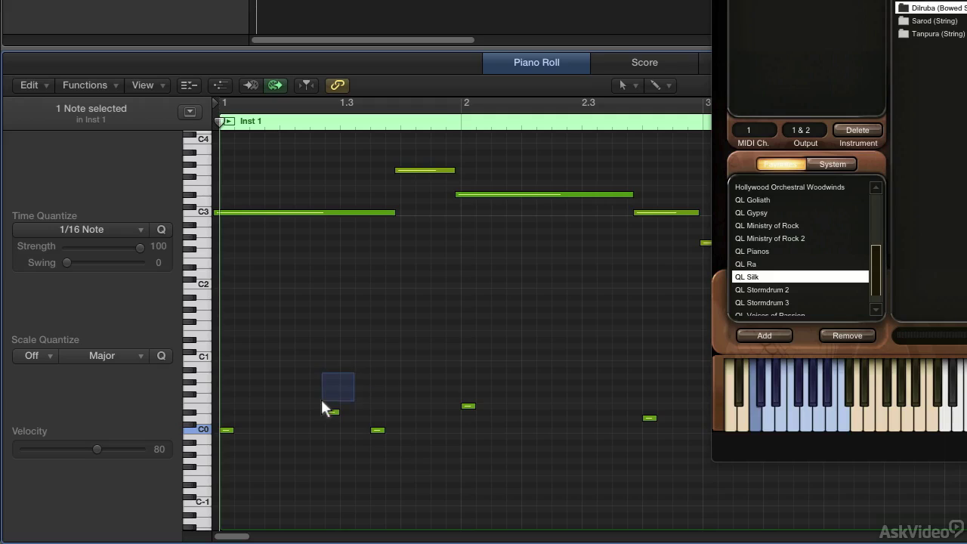
{"action": "left_click_drag", "start_coordinate": [321, 408], "coordinate": [311, 409]}
{"action": "key", "text": "Delete"}
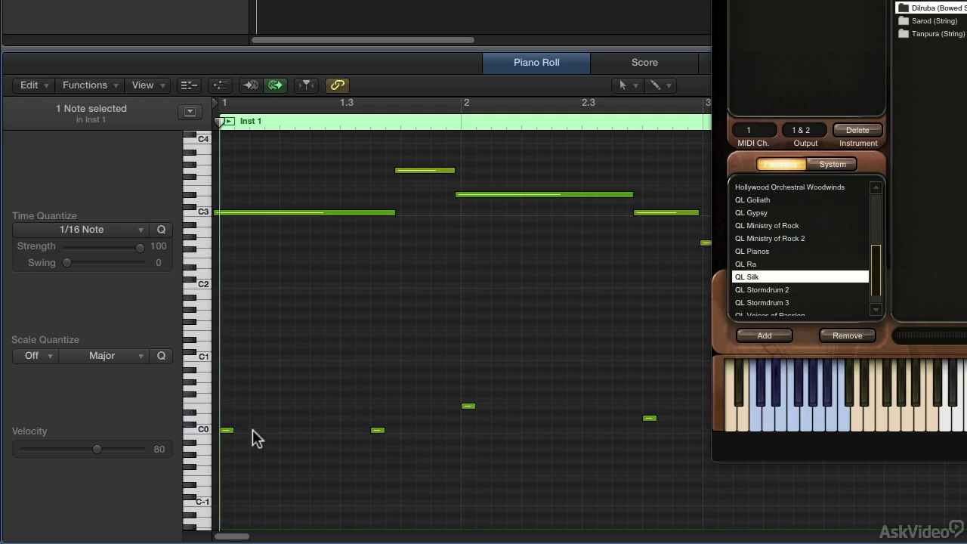
- Start the first C3 note slightly later, raise one keyswitch to C#0, lower another two semitones
{"action": "left_click_drag", "start_coordinate": [234, 209], "coordinate": [244, 211]}
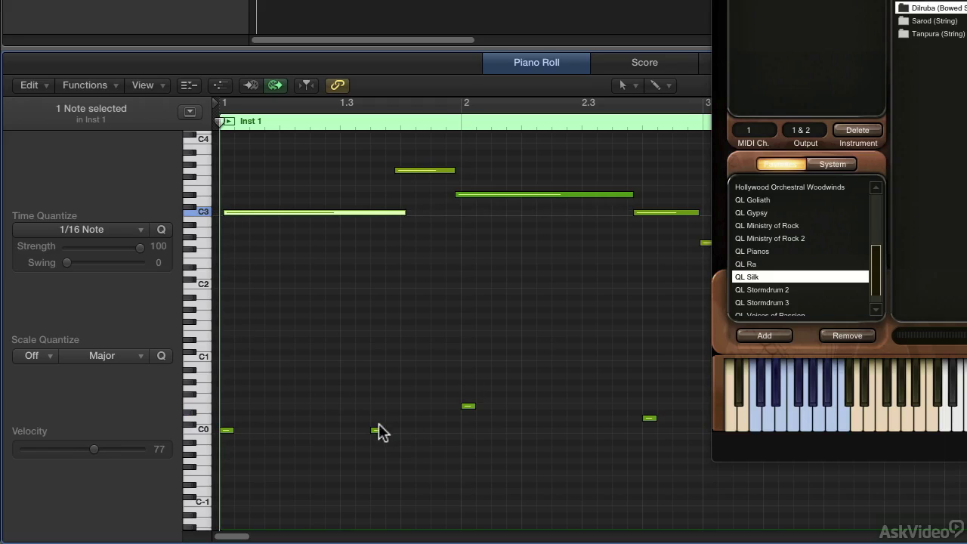
{"action": "left_click_drag", "start_coordinate": [377, 430], "coordinate": [377, 421]}
{"action": "left_click_drag", "start_coordinate": [452, 371], "coordinate": [487, 406]}
{"action": "key", "text": "alt+Down"}
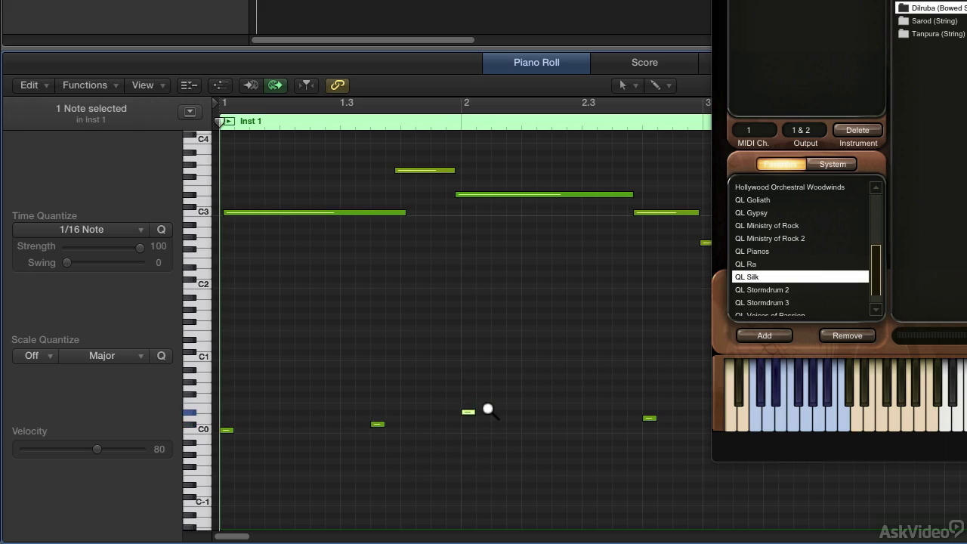
{"action": "key", "text": "alt+Down"}
{"action": "key", "text": "Right"}
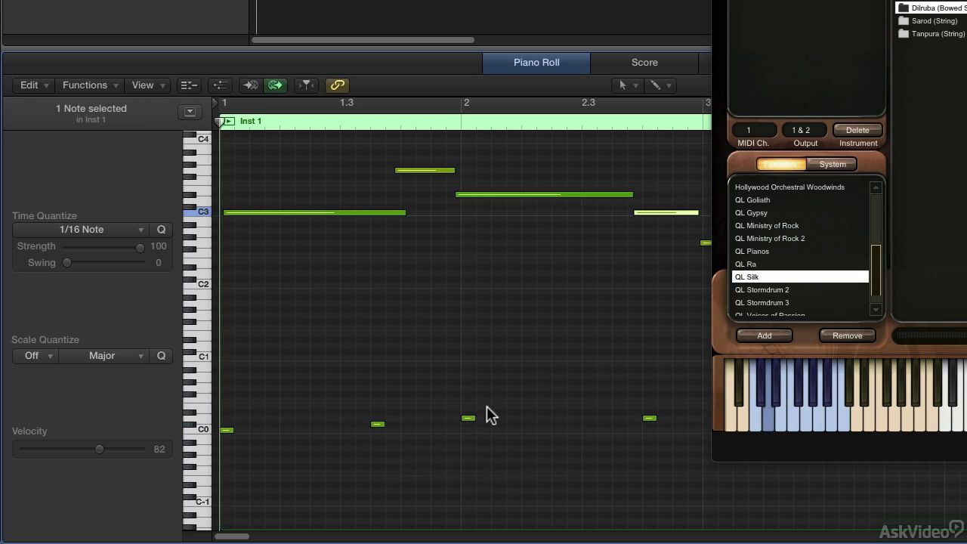
- Select the last keyswitch note in view and nudge its pitch slightly up
{"action": "left_click", "coordinate": [663, 394]}
{"action": "left_click", "coordinate": [649, 418]}
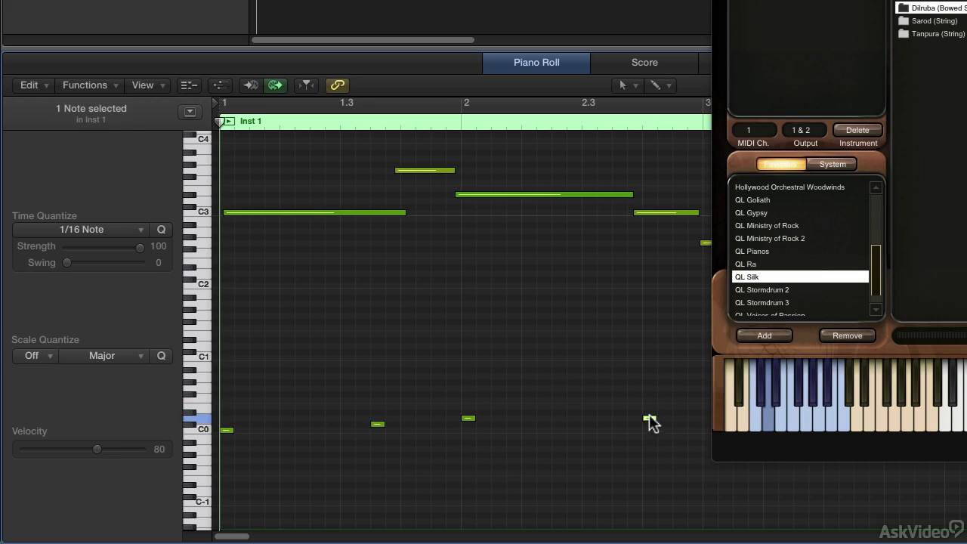
{"action": "left_click_drag", "start_coordinate": [650, 419], "coordinate": [649, 412]}
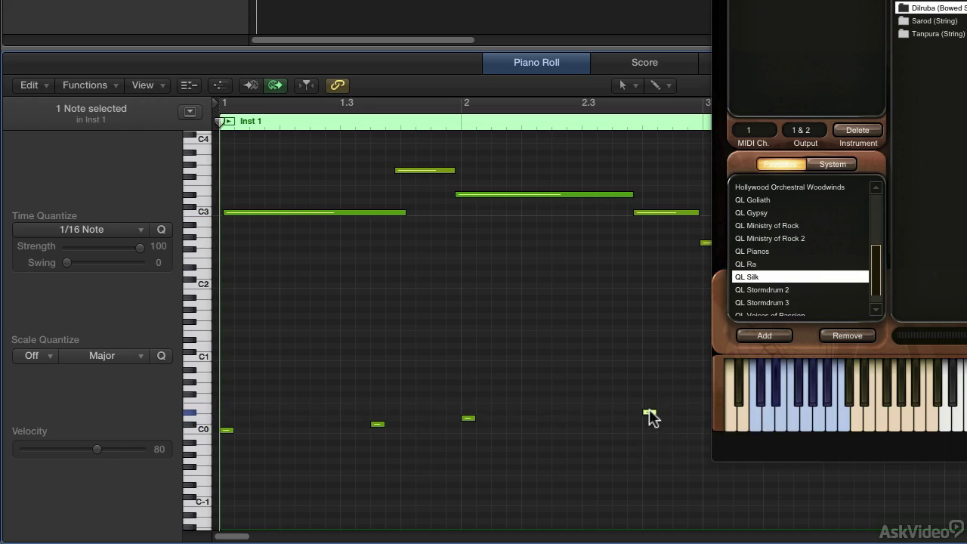
- Draw an E0 keyswitch note near beat 3 and nudge the previous keyswitch slightly earlier
{"action": "scroll", "coordinate": [649, 414], "scroll_direction": "right", "scroll_amount": 5}
{"action": "scroll", "coordinate": [649, 409], "scroll_direction": "right", "scroll_amount": 5}
{"action": "scroll", "coordinate": [577, 412], "scroll_direction": "left", "scroll_amount": 6}
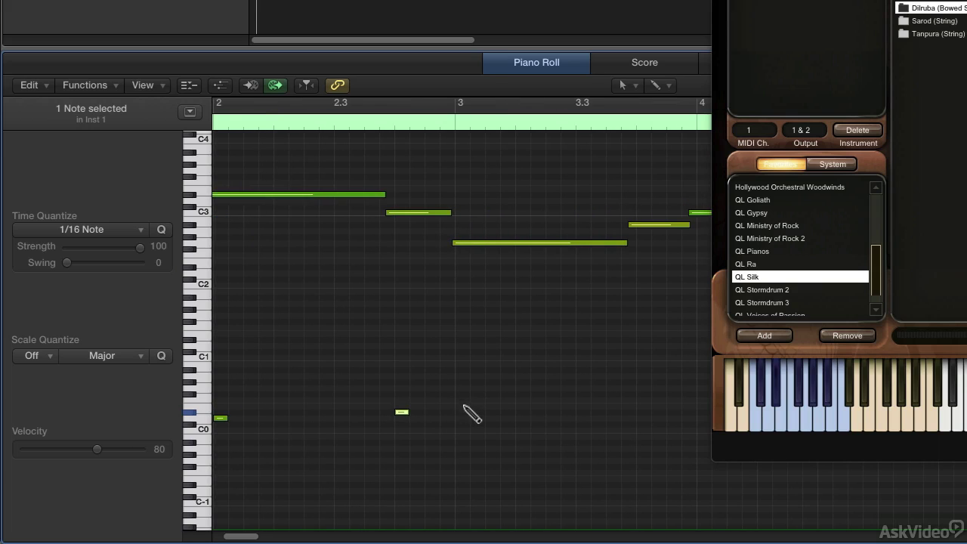
{"action": "left_click", "coordinate": [453, 407]}
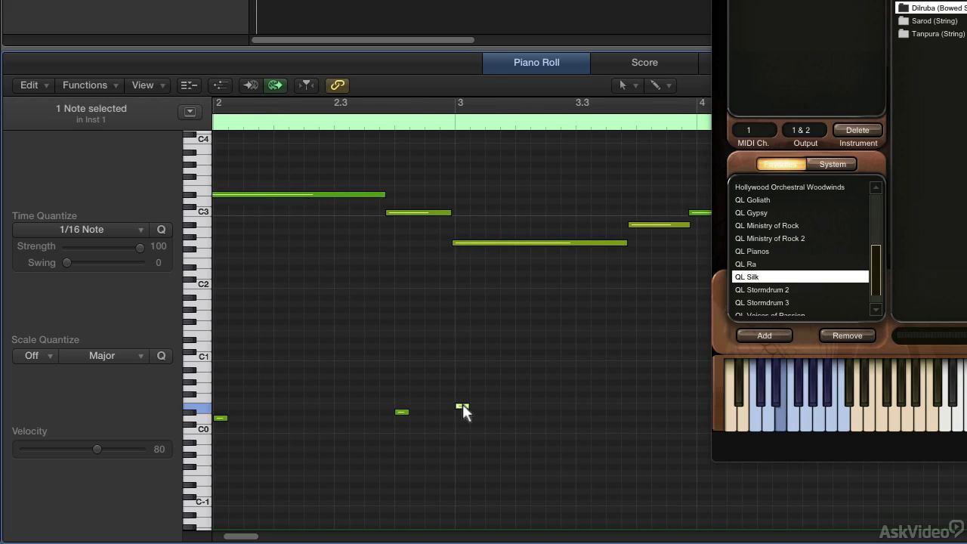
{"action": "left_click_drag", "start_coordinate": [462, 404], "coordinate": [457, 405]}
{"action": "left_click_drag", "start_coordinate": [399, 413], "coordinate": [385, 413]}
- Shift keyswitch notes so each sits just before its melody note, checking the D#0, E0 and C1 notes
{"action": "scroll", "coordinate": [384, 413], "scroll_direction": "left", "scroll_amount": 5}
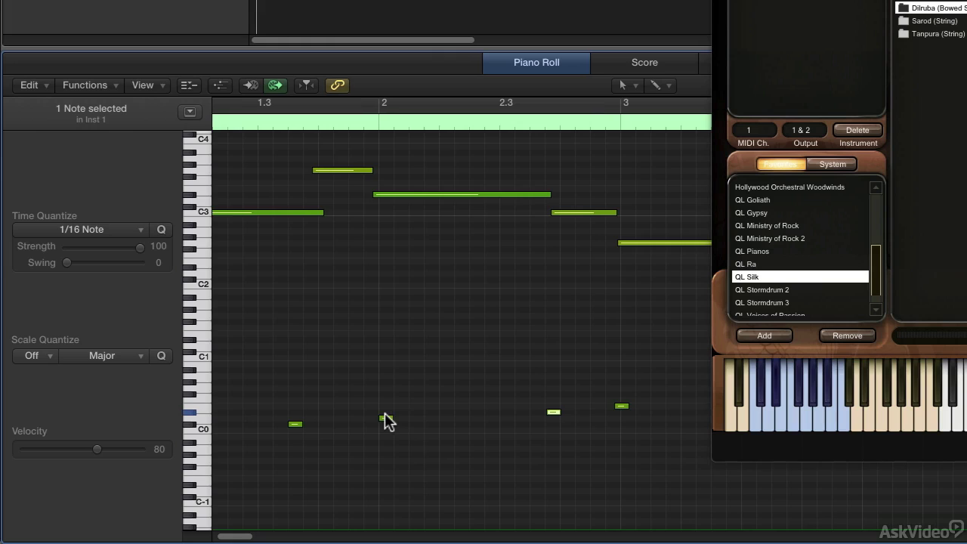
{"action": "scroll", "coordinate": [384, 420], "scroll_direction": "left", "scroll_amount": 3}
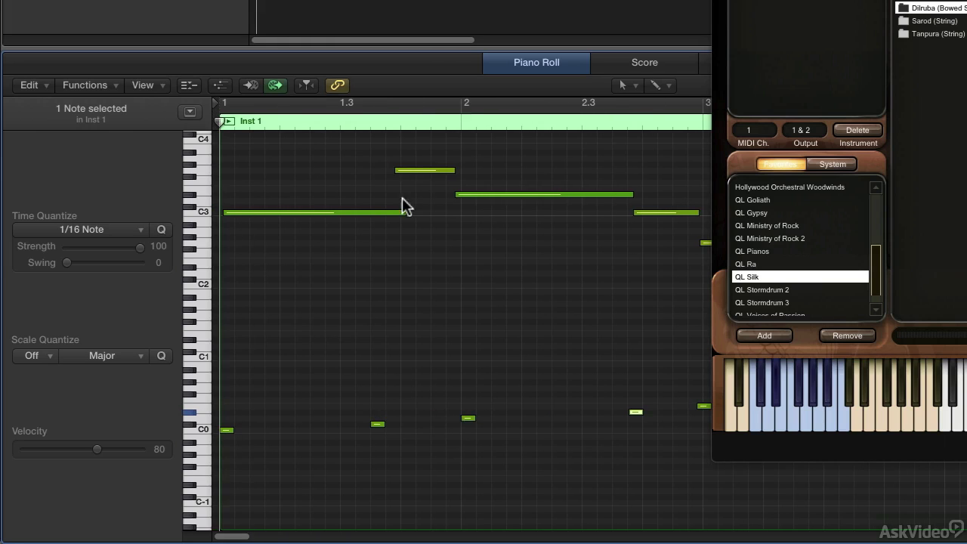
{"action": "left_click_drag", "start_coordinate": [468, 416], "coordinate": [452, 416]}
{"action": "left_click_drag", "start_coordinate": [636, 414], "coordinate": [632, 414]}
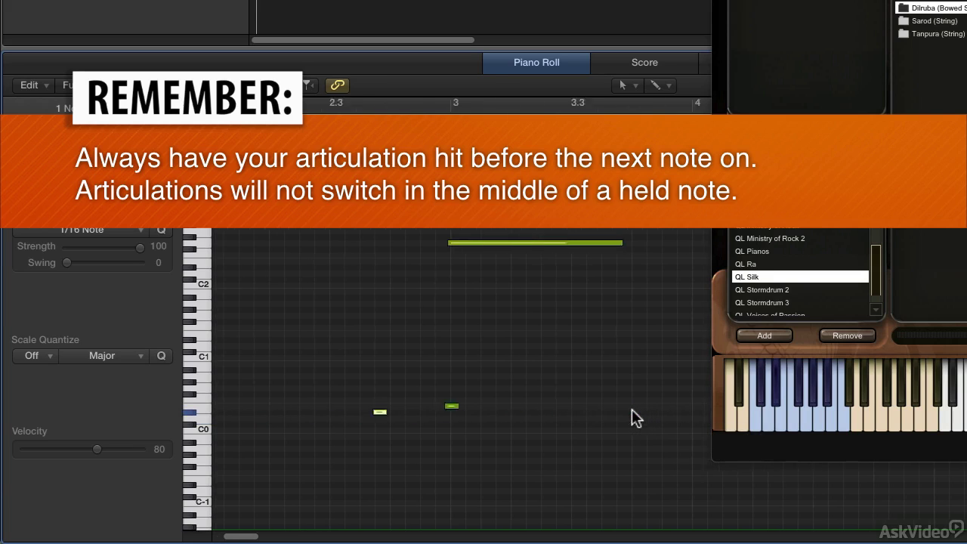
{"action": "scroll", "coordinate": [604, 408], "scroll_direction": "right", "scroll_amount": 3}
{"action": "left_click", "coordinate": [319, 406]}
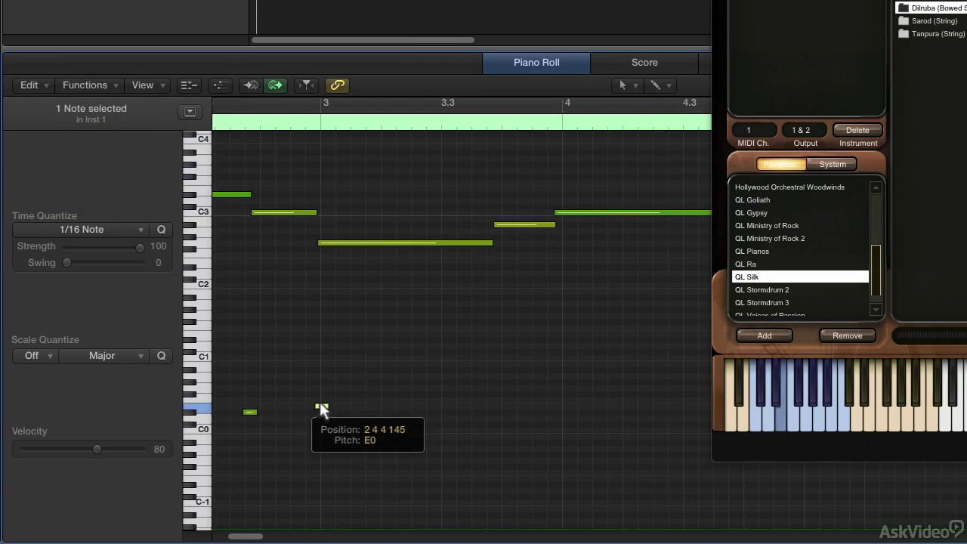
{"action": "scroll", "coordinate": [320, 406], "scroll_direction": "right", "scroll_amount": 5}
{"action": "left_click", "coordinate": [549, 357]}
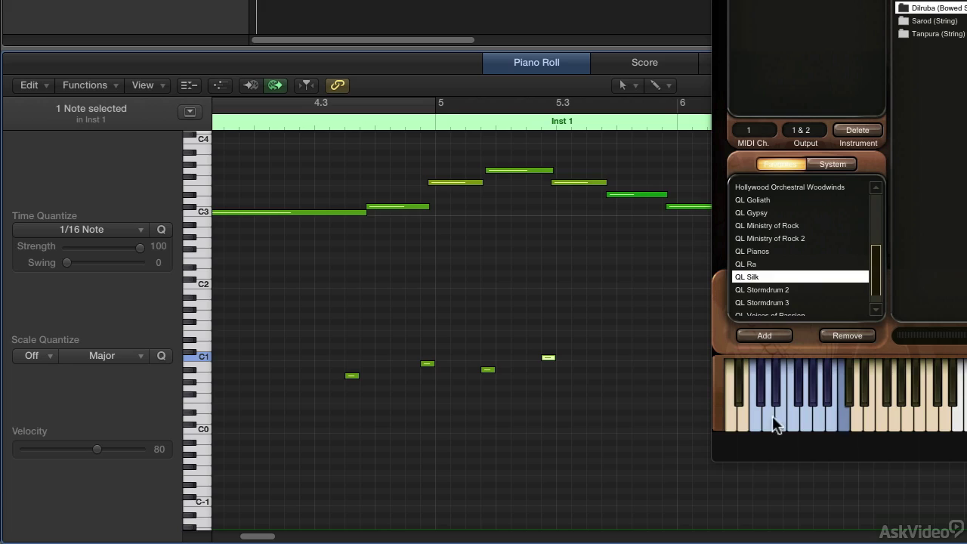
- Draw two more keyswitch notes just below C1 near bar 6 and play the region
{"action": "left_click", "coordinate": [587, 375]}
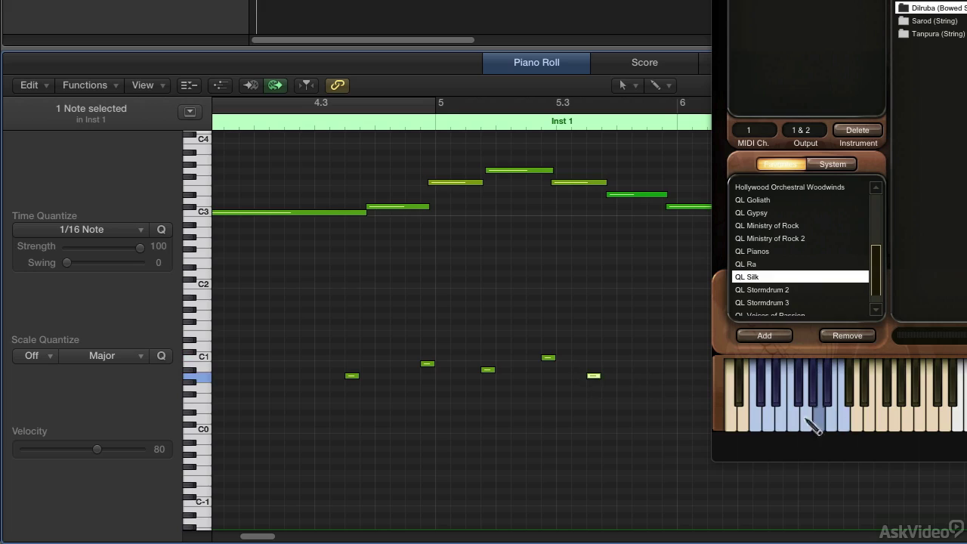
{"action": "left_click", "coordinate": [634, 388]}
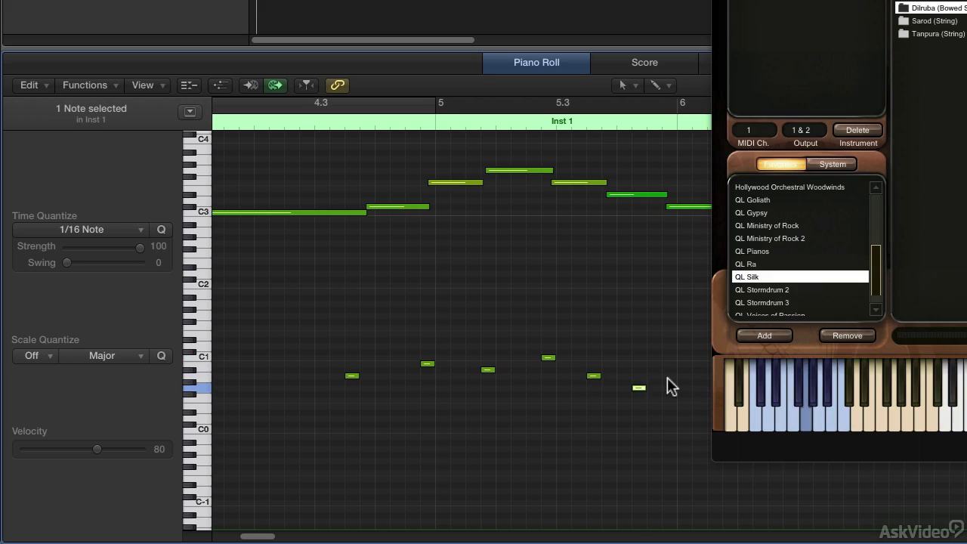
{"action": "key", "text": "space"}
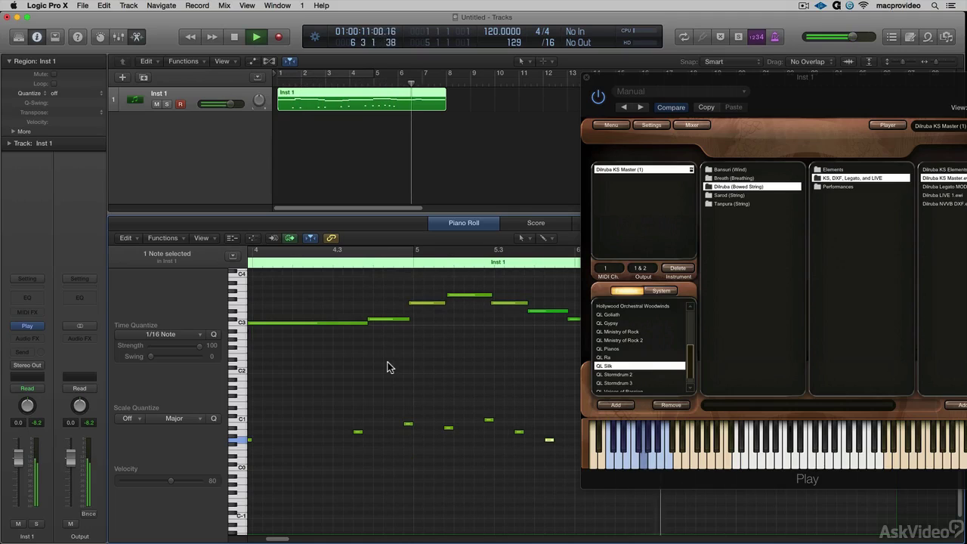
- Stop playback, return the playhead to bar 1, and fit the whole region in view
{"action": "key", "text": "space"}
{"action": "key", "text": "Return"}
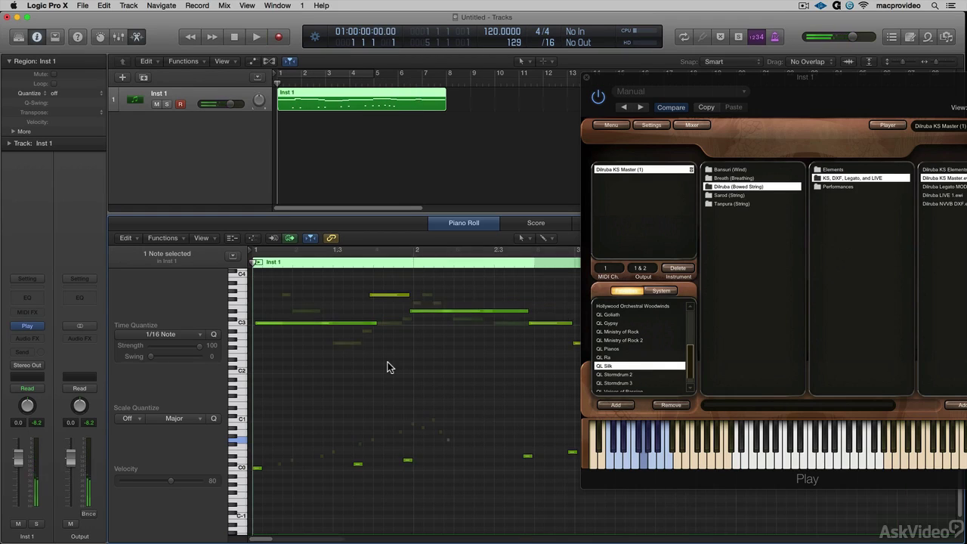
{"action": "key", "text": "z"}
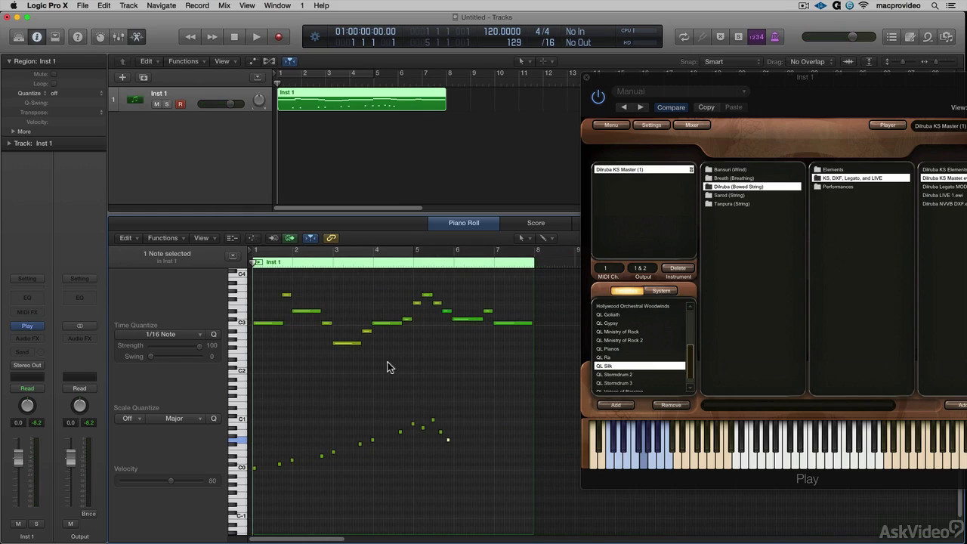